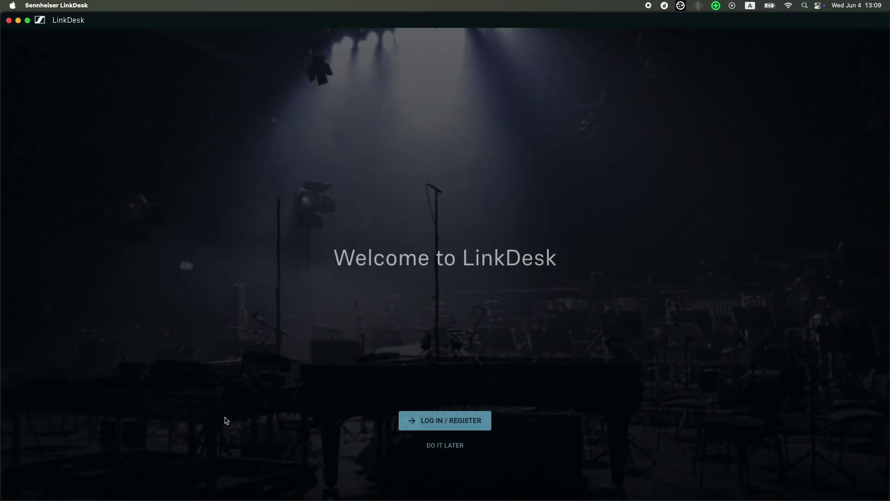
- Sign in to LinkDesk with the Sennheiser account e-mail address and password
left_click(445, 420)
type("user@example.com")
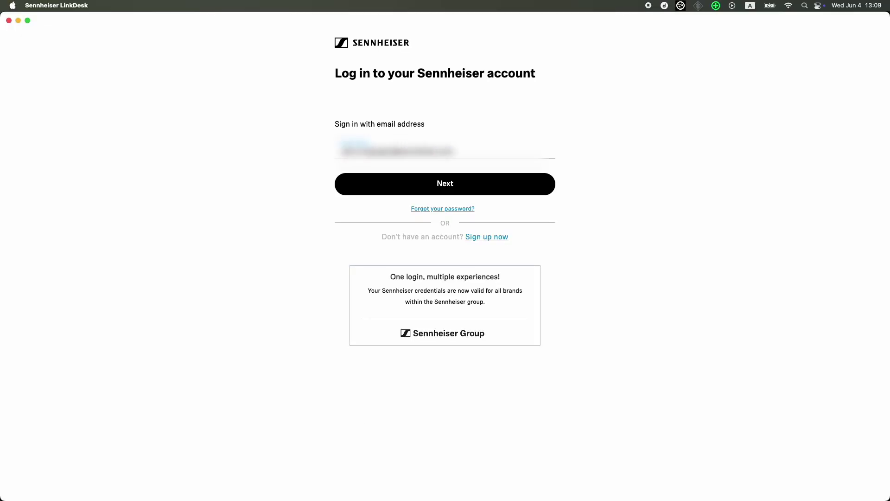
key("Return")
left_click(348, 184)
type("********************")
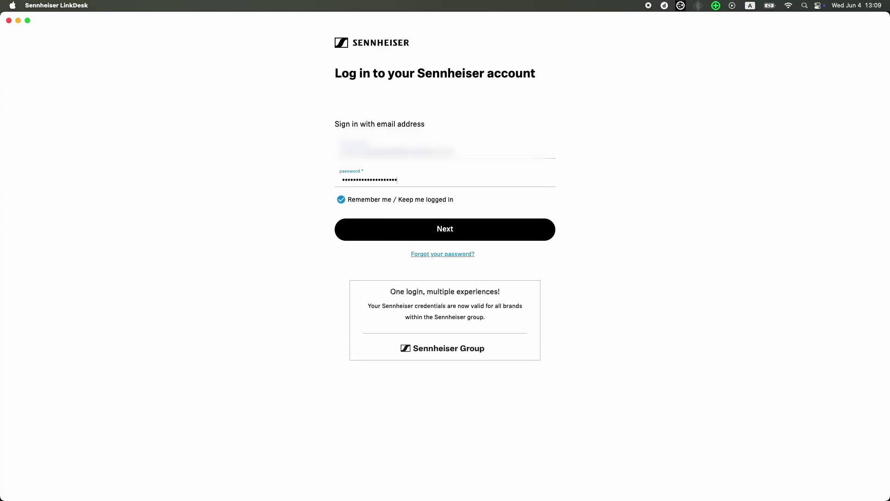
left_click(363, 223)
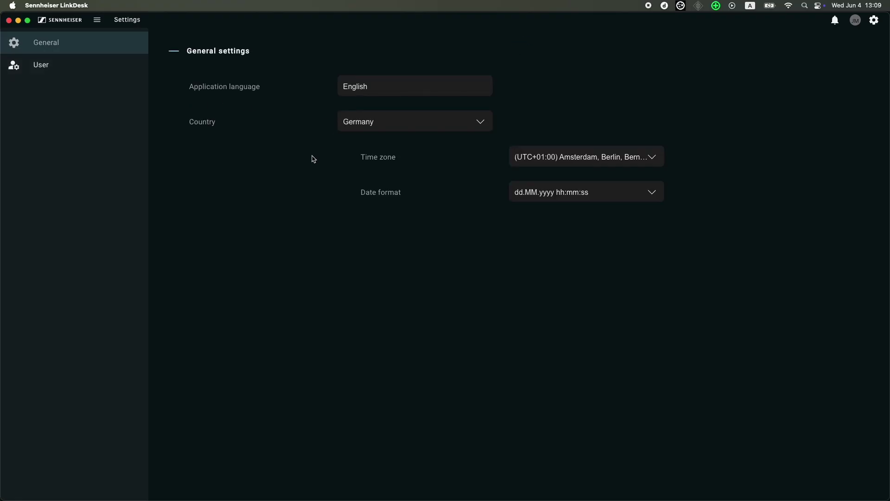
- Review the account details and General settings (English, Germany, UTC+01:00), then show the main navigation
left_click(81, 69)
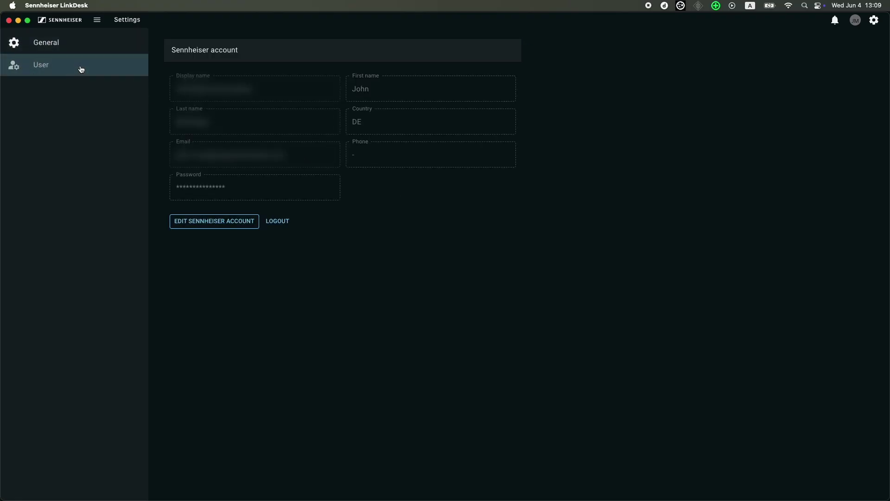
left_click(73, 49)
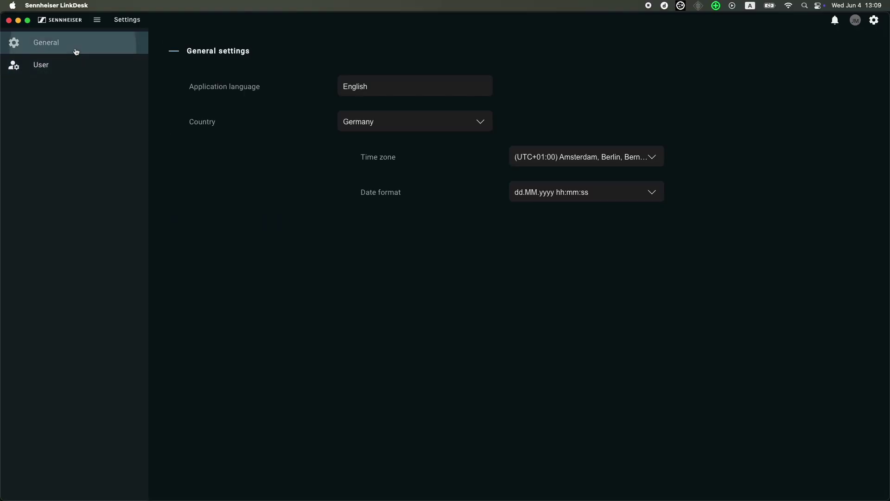
left_click(97, 23)
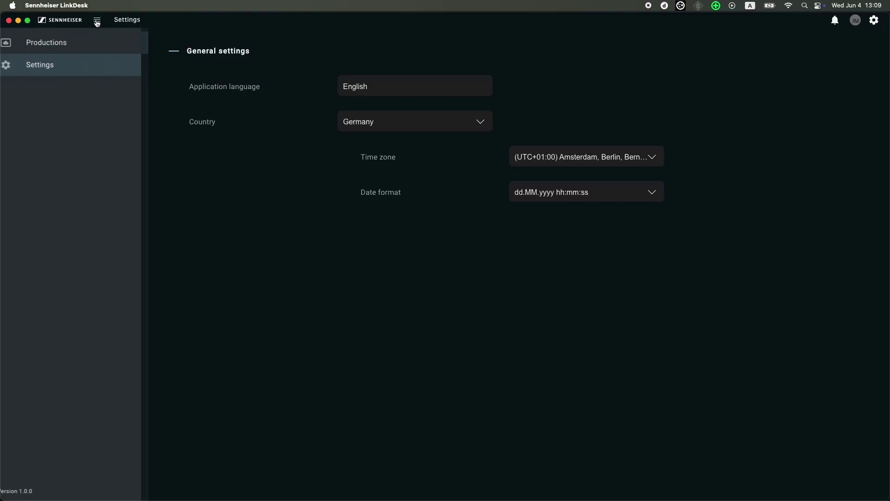
- Create a production named 'Walkthrough' from the Productions list
left_click(79, 42)
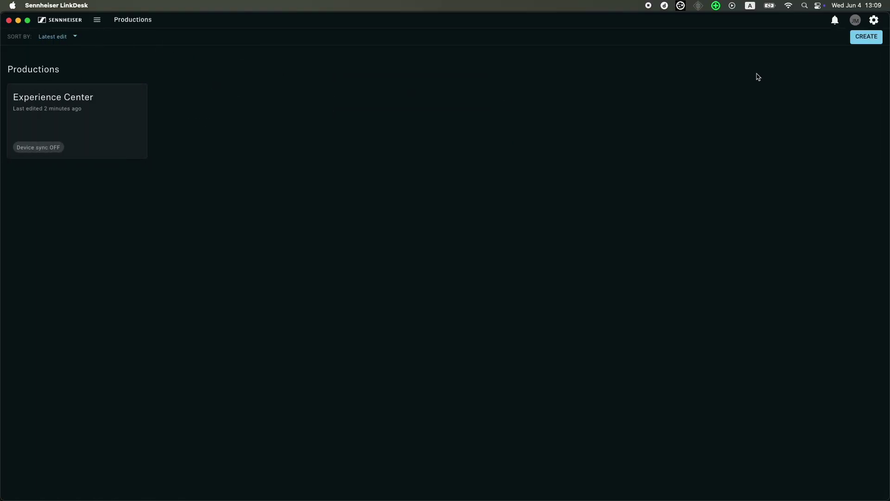
left_click(860, 39)
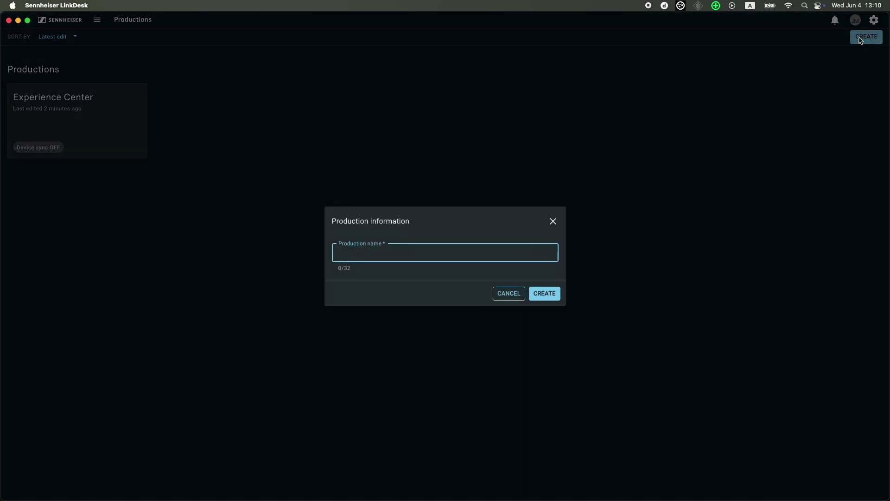
type("Walkthrough")
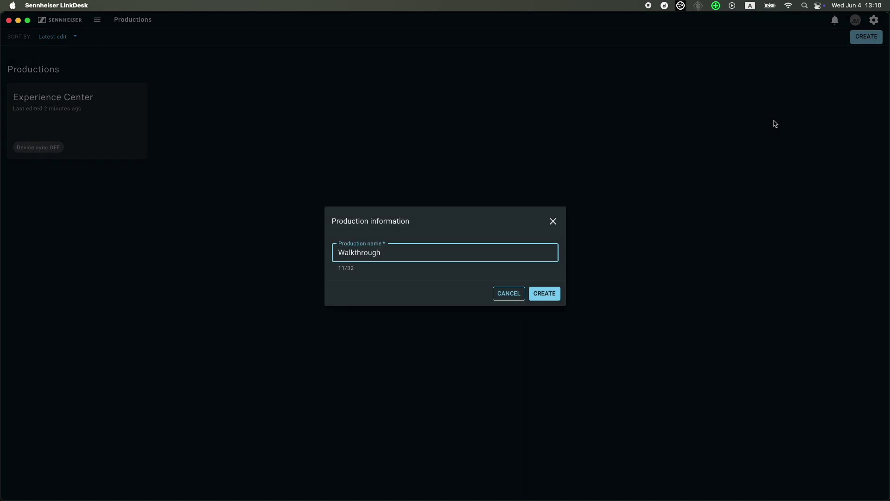
left_click(538, 295)
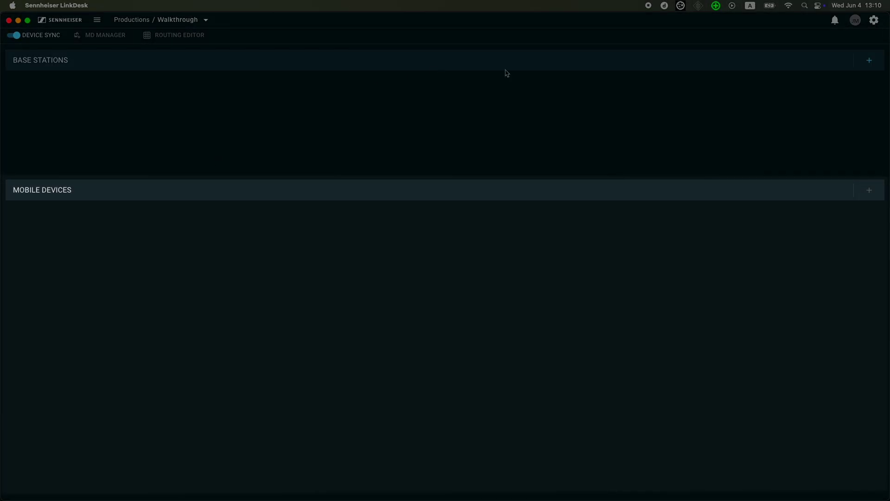
- Find the Spectera base station at 192.168.0.98 and add it to the production reset as unconfigured
left_click(865, 61)
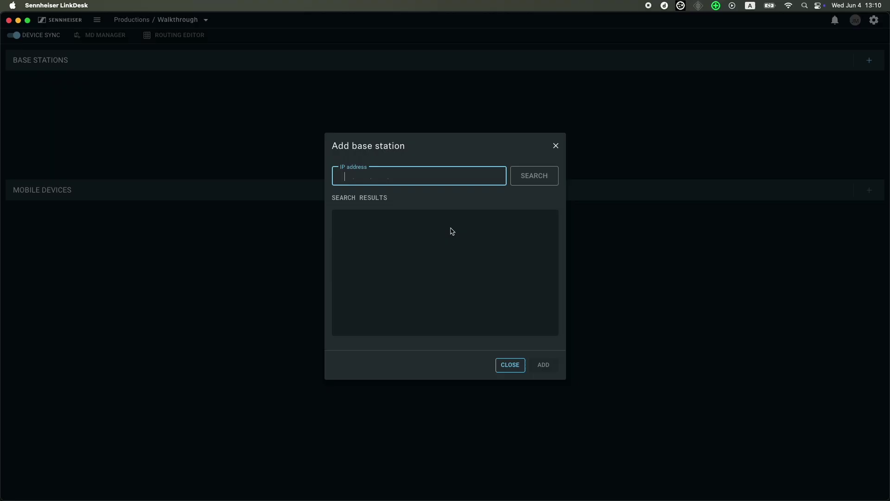
type("192.168.0.98")
key("Return")
left_click(437, 233)
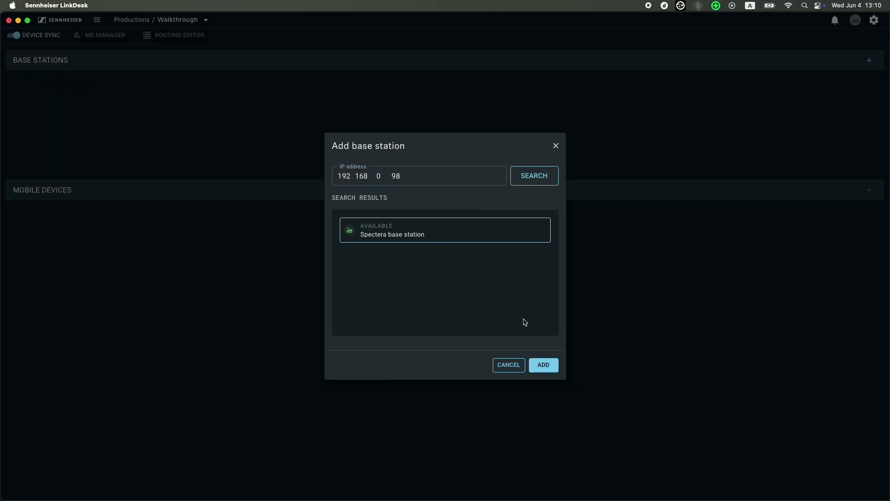
left_click(544, 366)
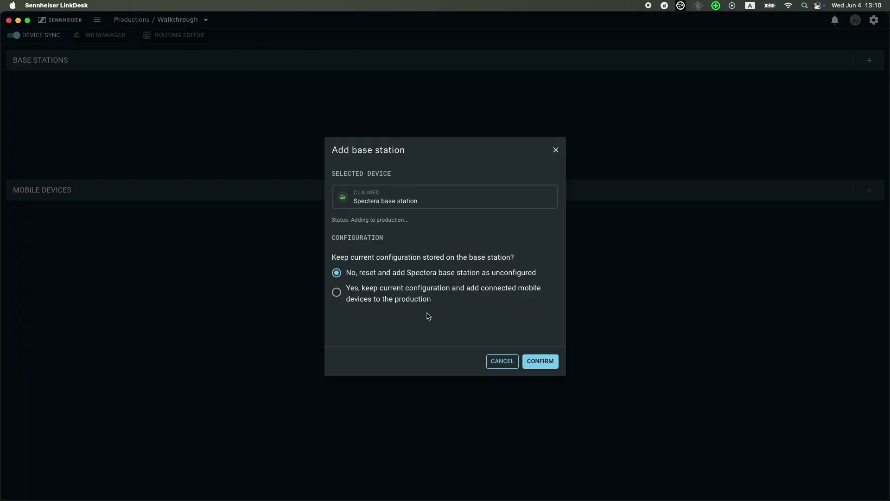
left_click(537, 361)
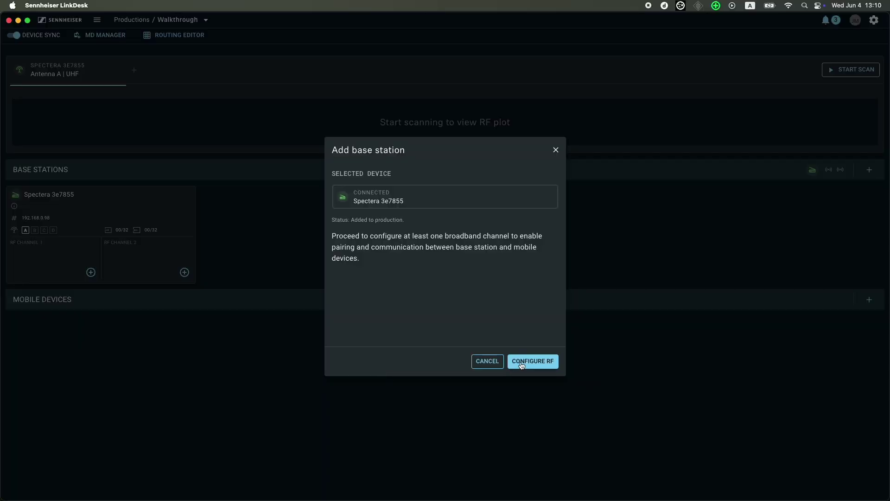
- Configure RF channel 1 on Antenna A UHF at 50 mW, 8 MHz, 535/539/543 MHz and save
left_click(516, 367)
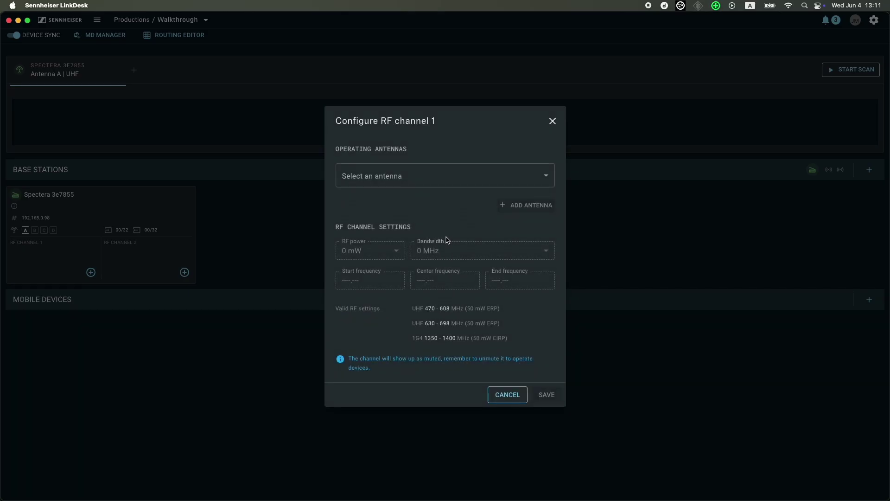
left_click(413, 179)
left_click(405, 203)
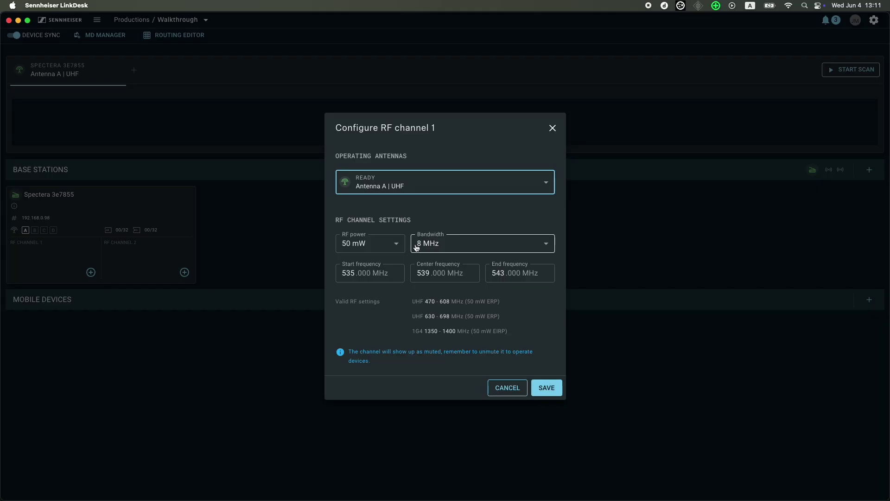
left_click(396, 243)
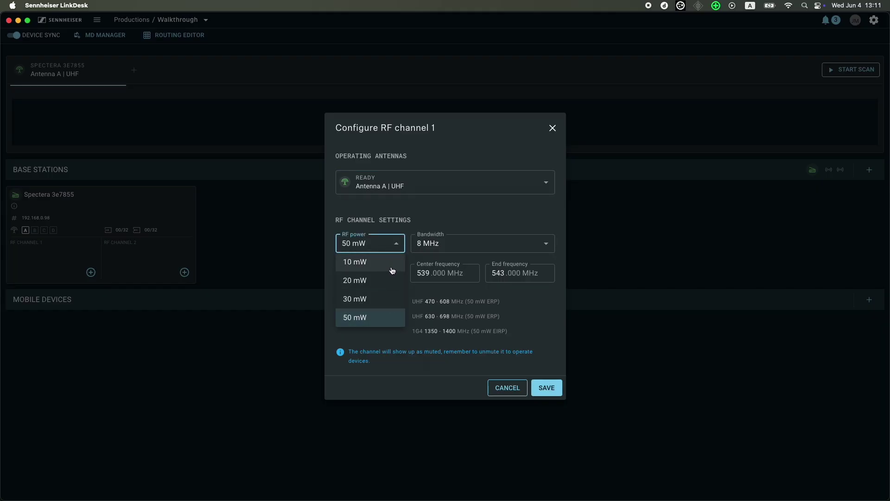
left_click(457, 244)
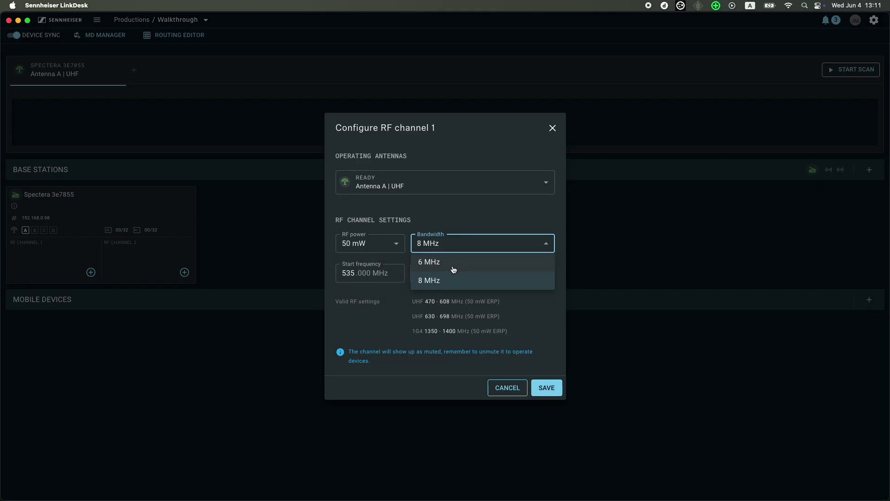
left_click(443, 227)
left_click(376, 274)
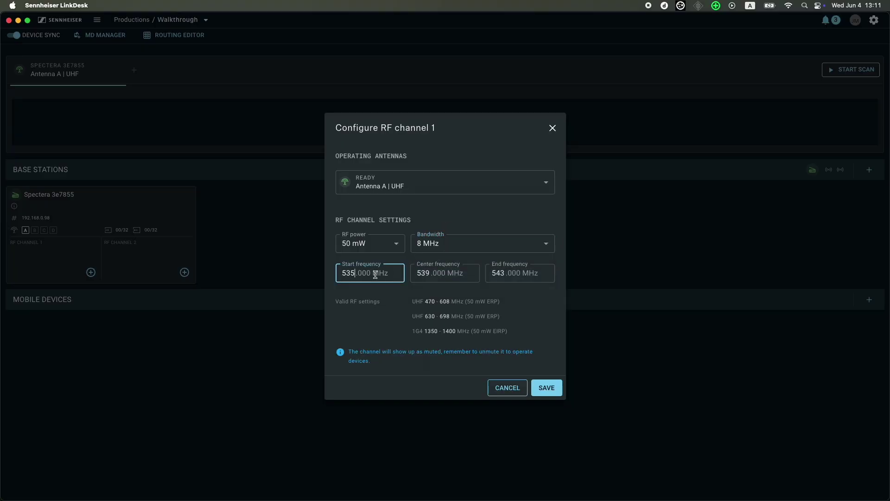
left_click(442, 274)
left_click(516, 275)
left_click(367, 324)
left_click(545, 388)
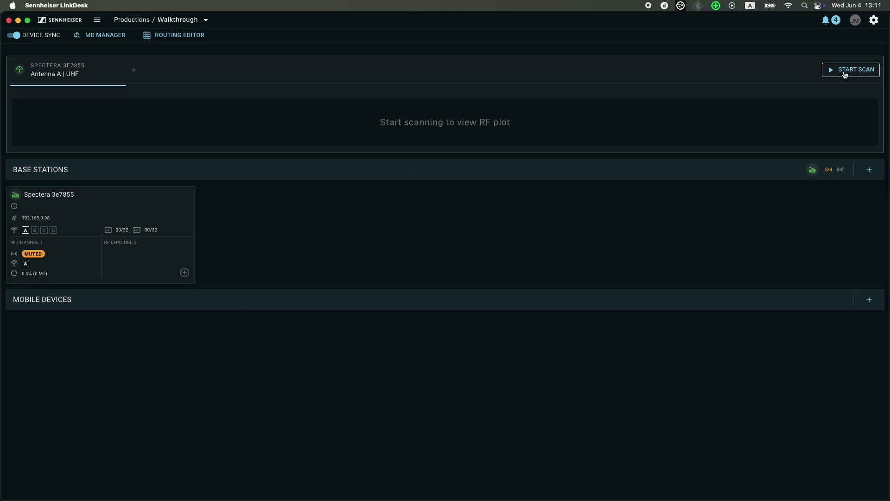
- Scan the Antenna A UHF spectrum to show the RF 1 block at 535–543 MHz
left_click(845, 75)
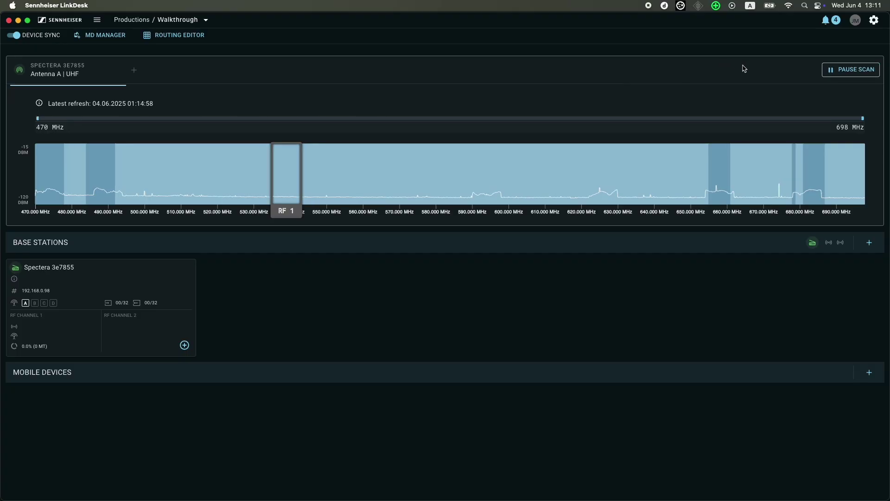
- Pause the spectrum scan and unmute RF channel 1 in the base station panel
left_click(836, 71)
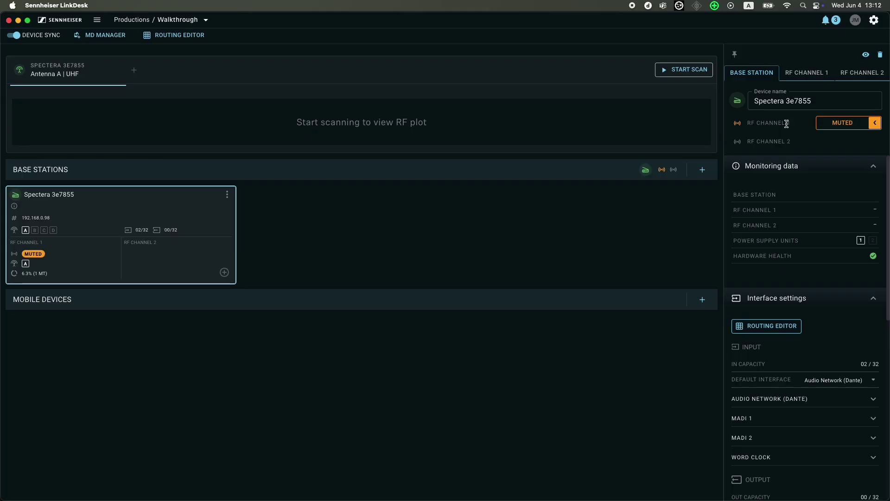
left_click(787, 123)
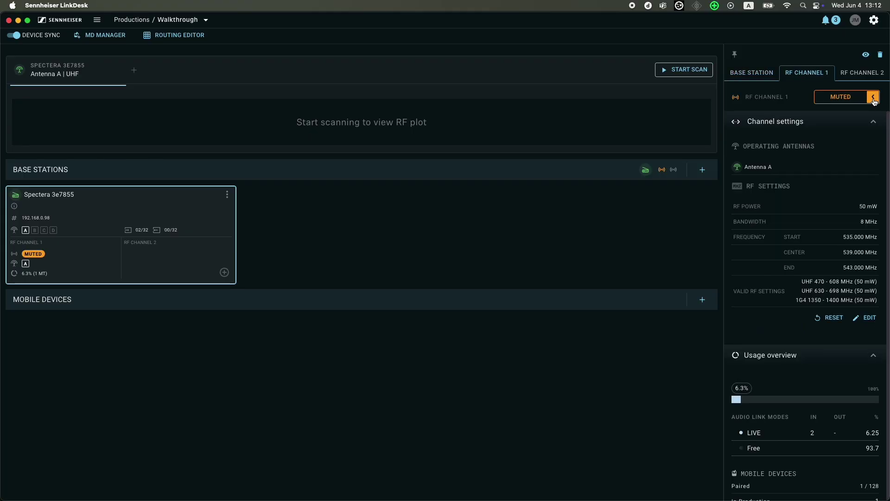
left_click_drag(874, 99, 818, 98)
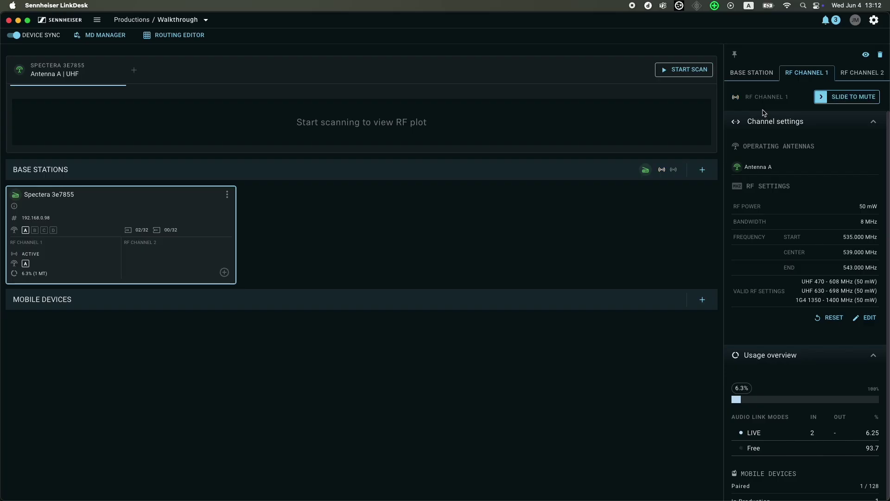
left_click(362, 189)
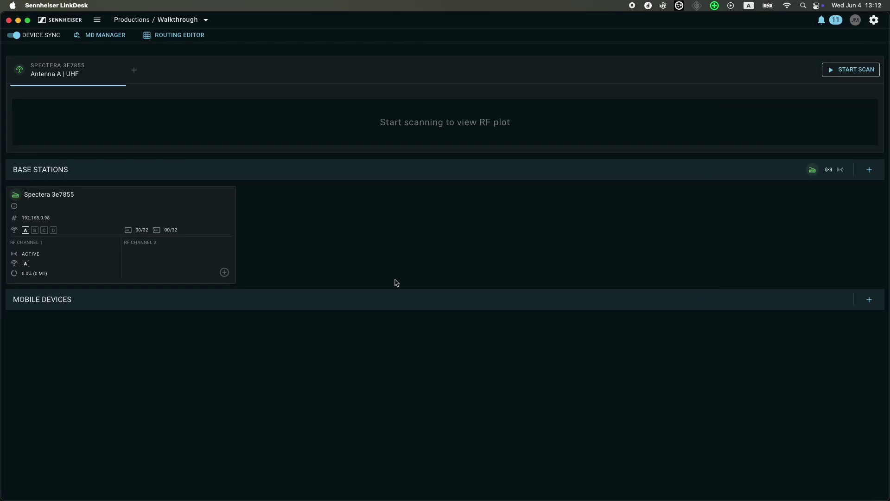
- Pair the SEK 2 - Mix 2 device on RF channel 1, confirming its pairing PIN
left_click(870, 302)
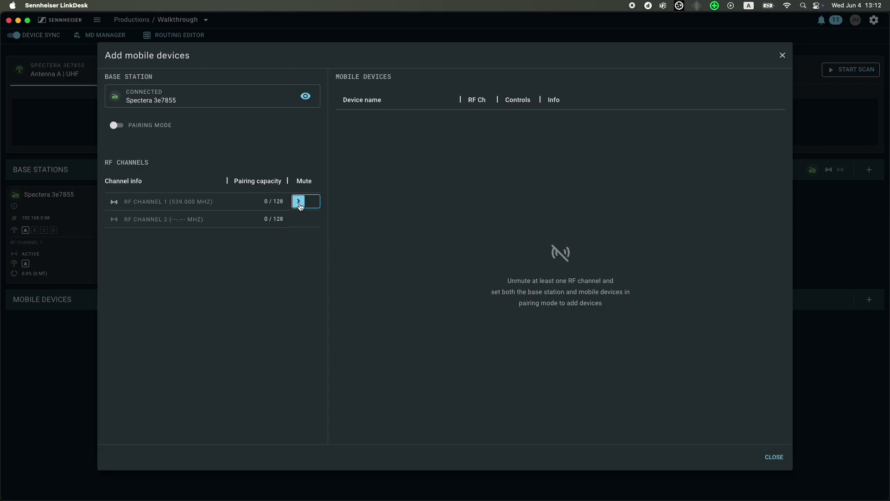
left_click_drag(300, 204, 318, 207)
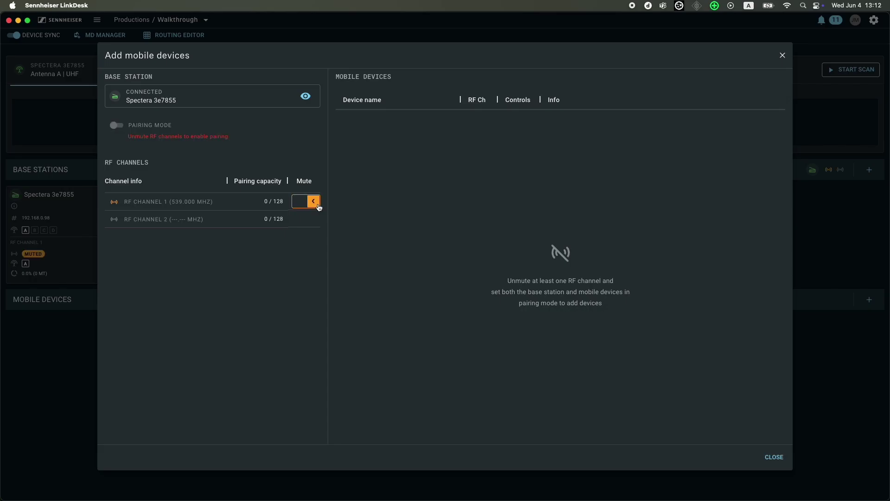
left_click(318, 204)
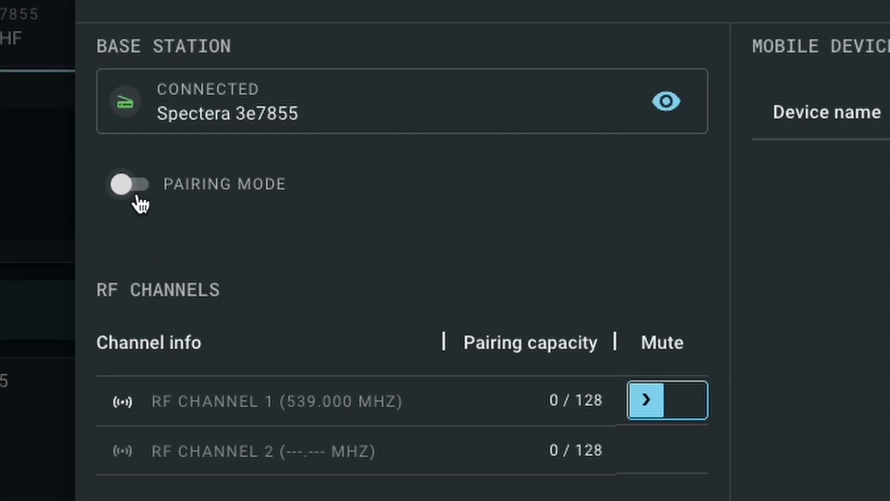
left_click(130, 185)
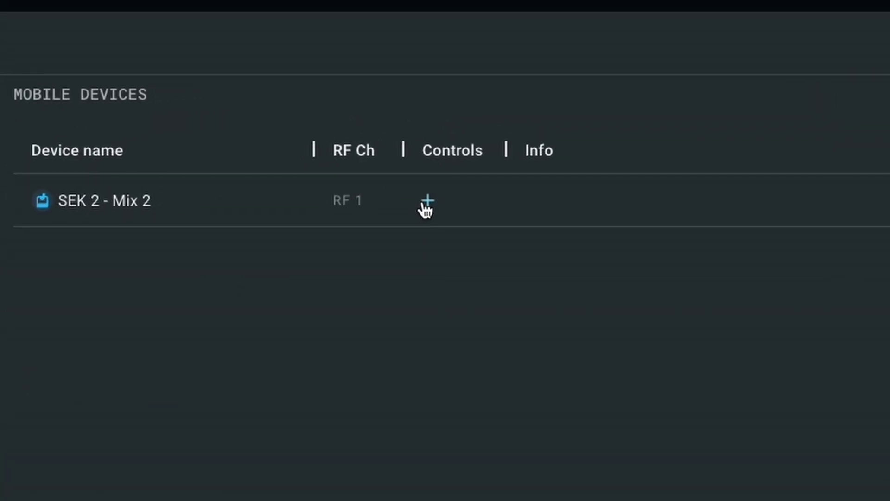
left_click(427, 204)
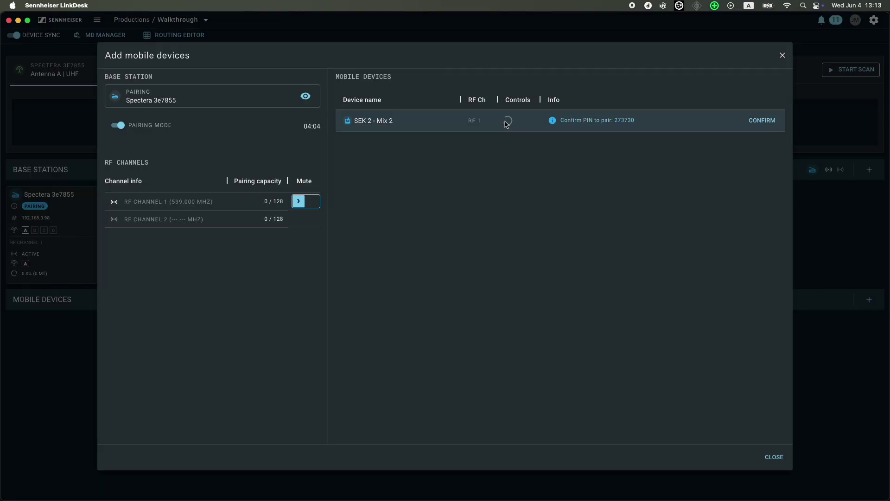
left_click(763, 121)
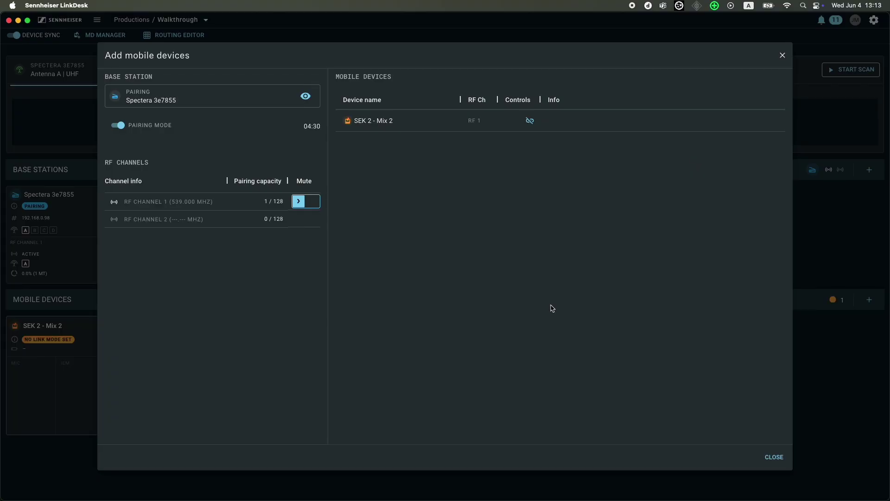
left_click(773, 457)
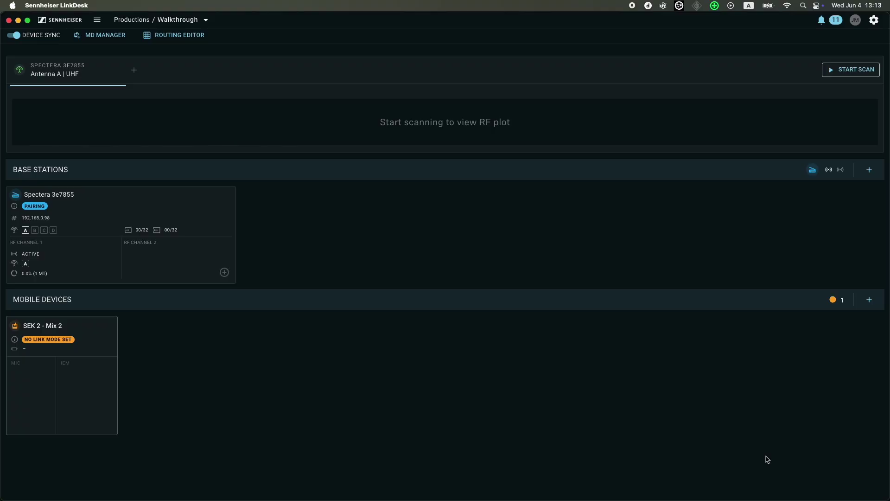
- Open the SEK 2 - Mix 2 device details and go to its routes in the Routing editor
left_click(70, 335)
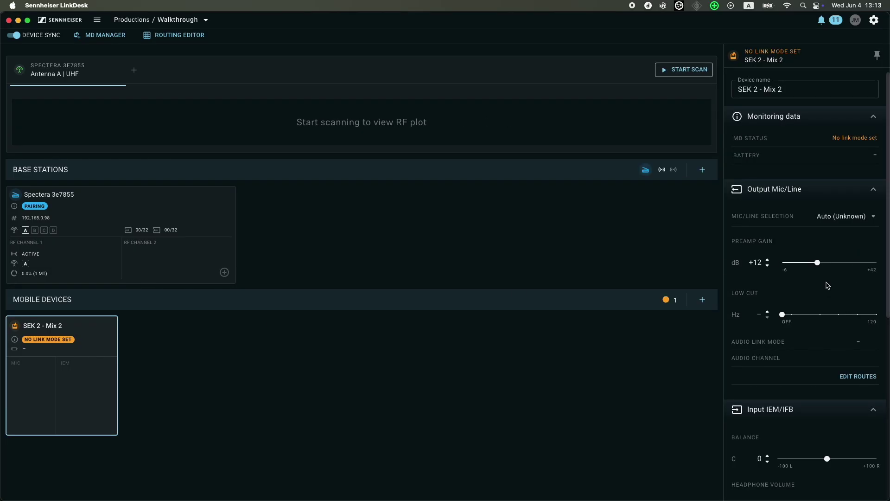
scroll(827, 284, "down", 3)
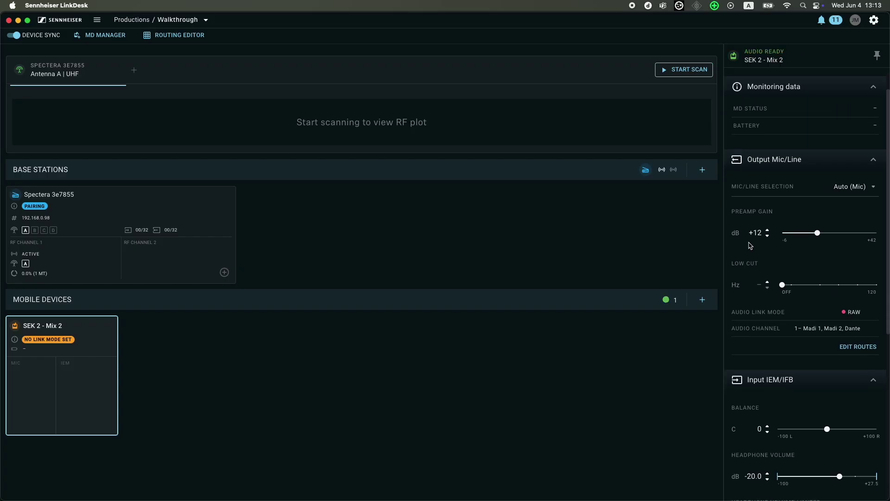
scroll(749, 246, "down", 6)
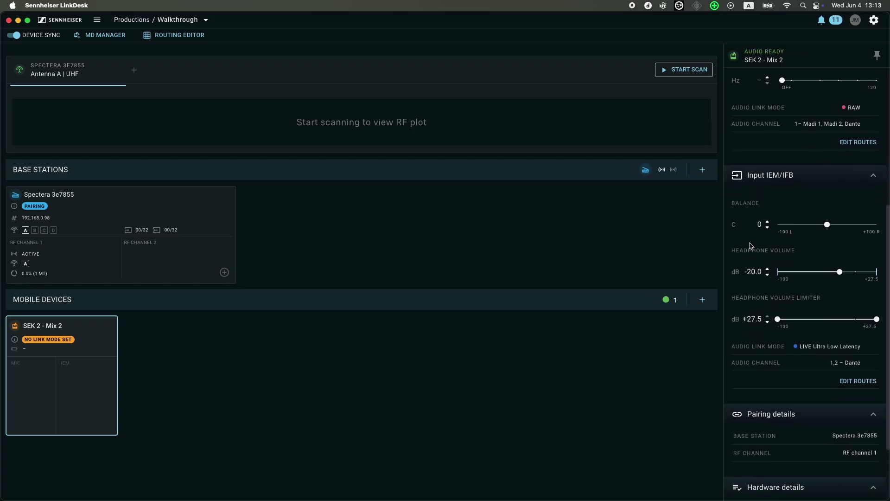
scroll(749, 242, "down", 2)
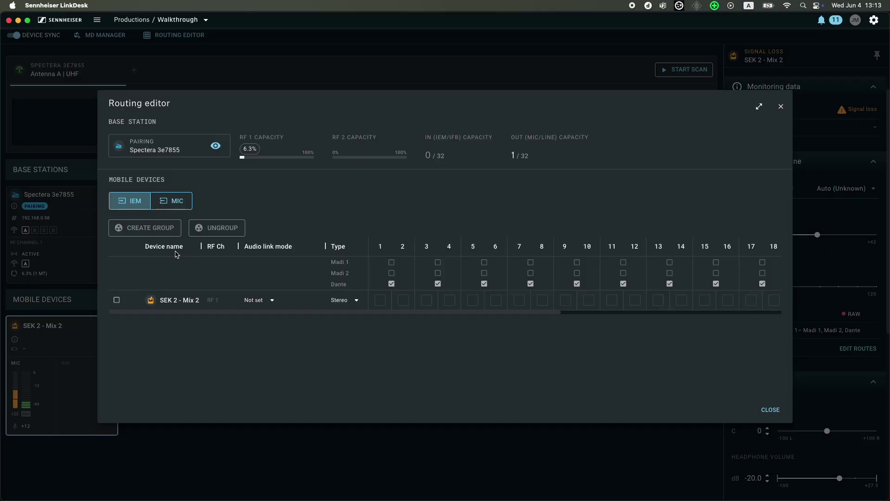
- Choose LIVE Ultra Low Latency as the SEK 2 - Mix 2 IEM audio link mode
left_click(264, 300)
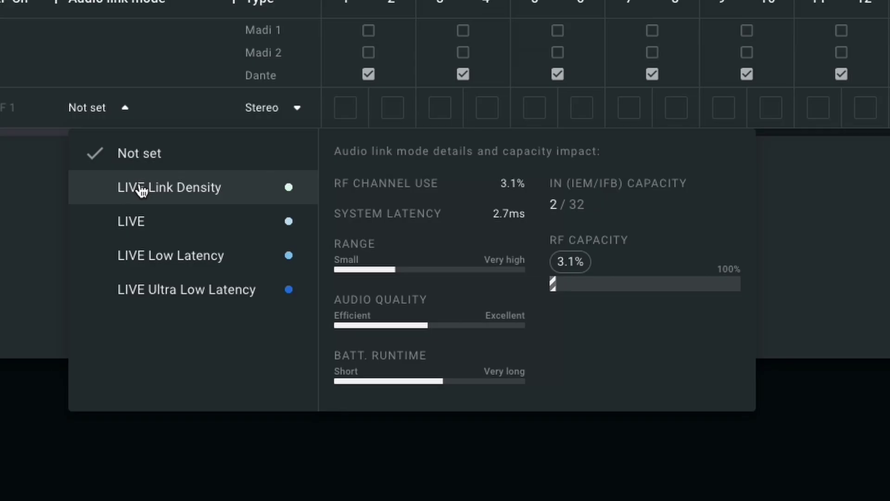
left_click(140, 291)
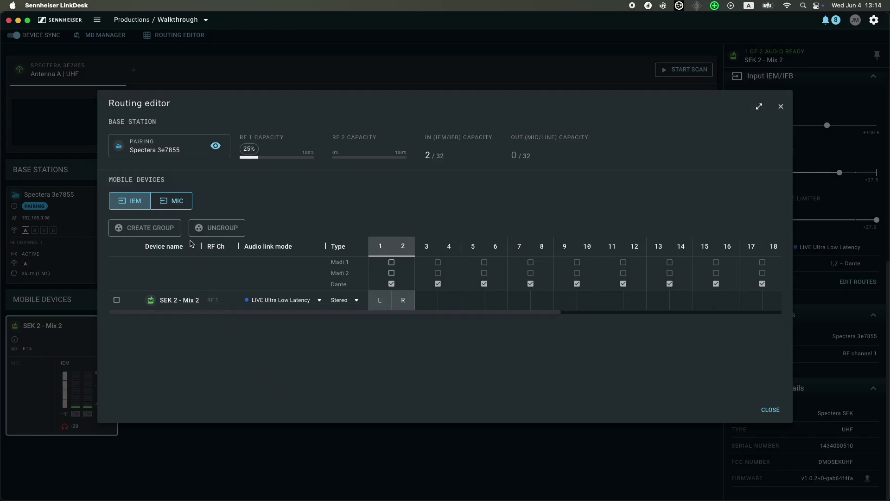
- On the MIC tab, set the SEK 2 - Mix 2 mic audio link mode to RAW Low Latency
left_click(162, 205)
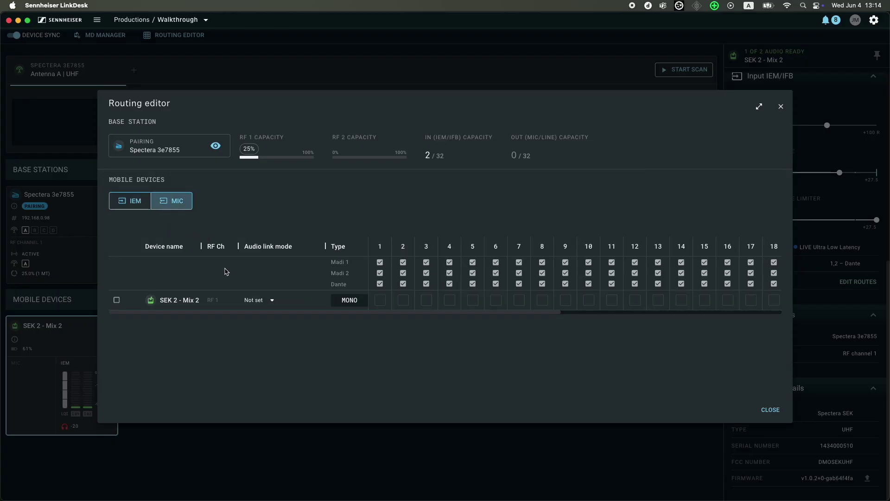
left_click(257, 300)
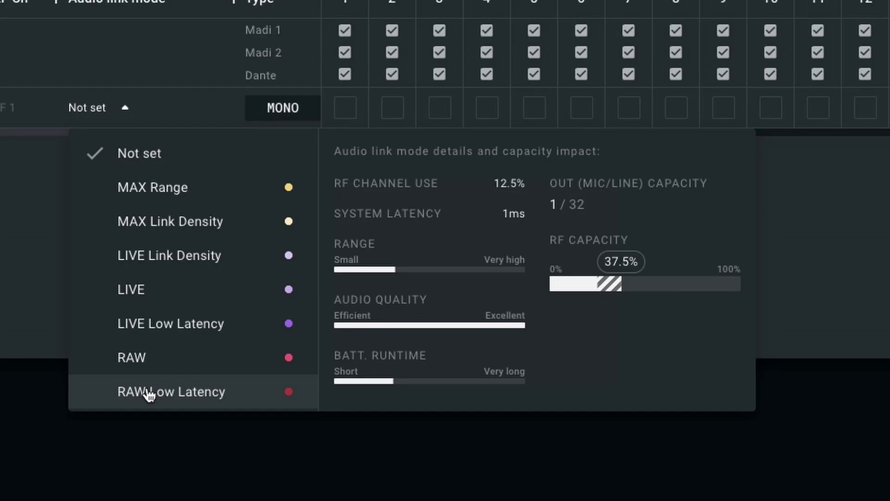
left_click(149, 393)
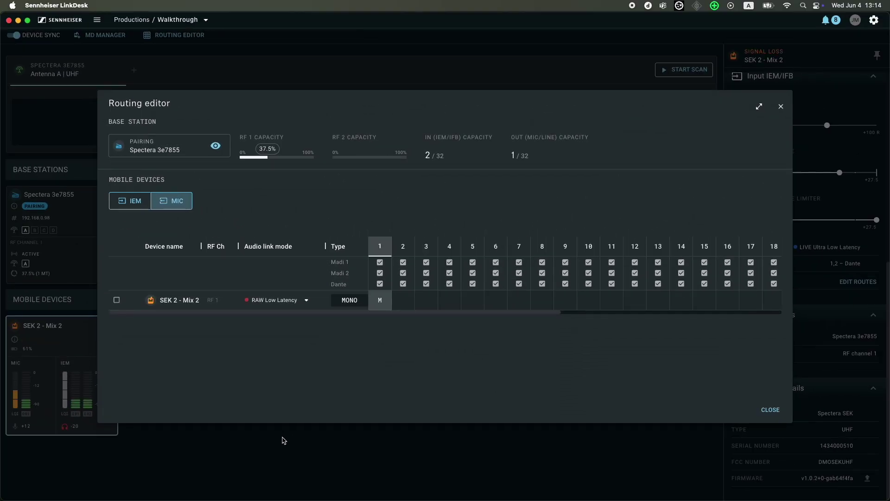